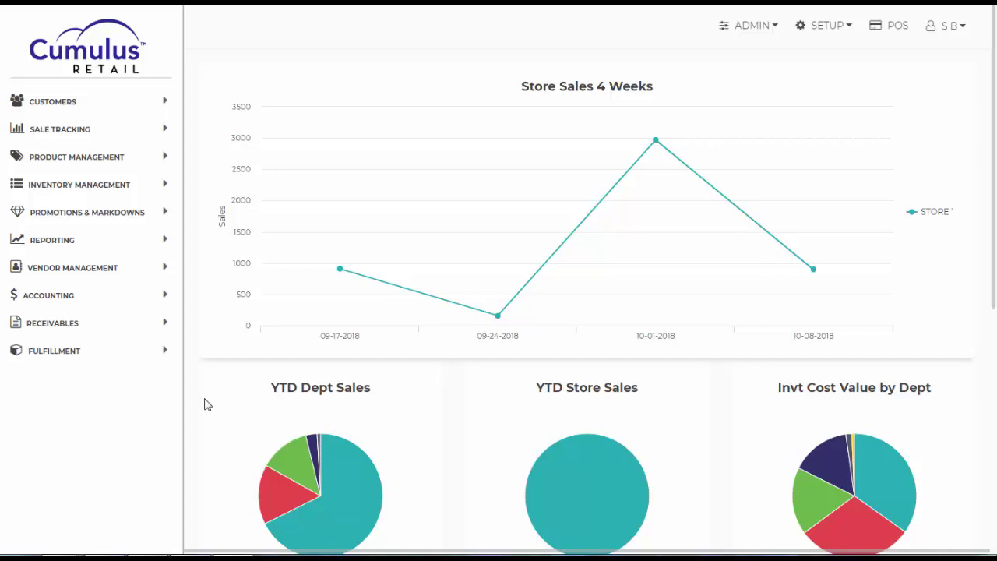
- Open the Products search page from Product Management in the sidebar
left_click(55, 157)
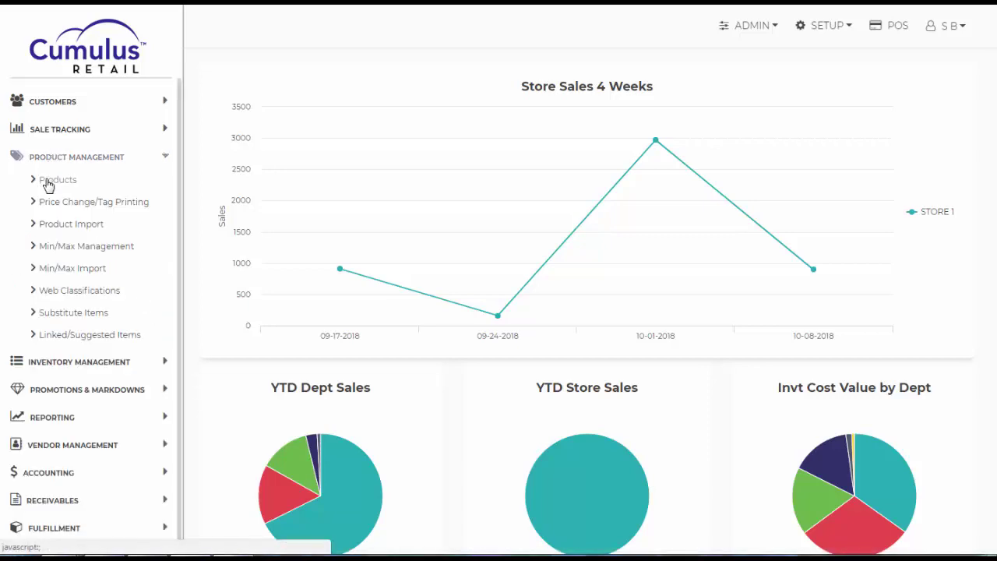
left_click(47, 180)
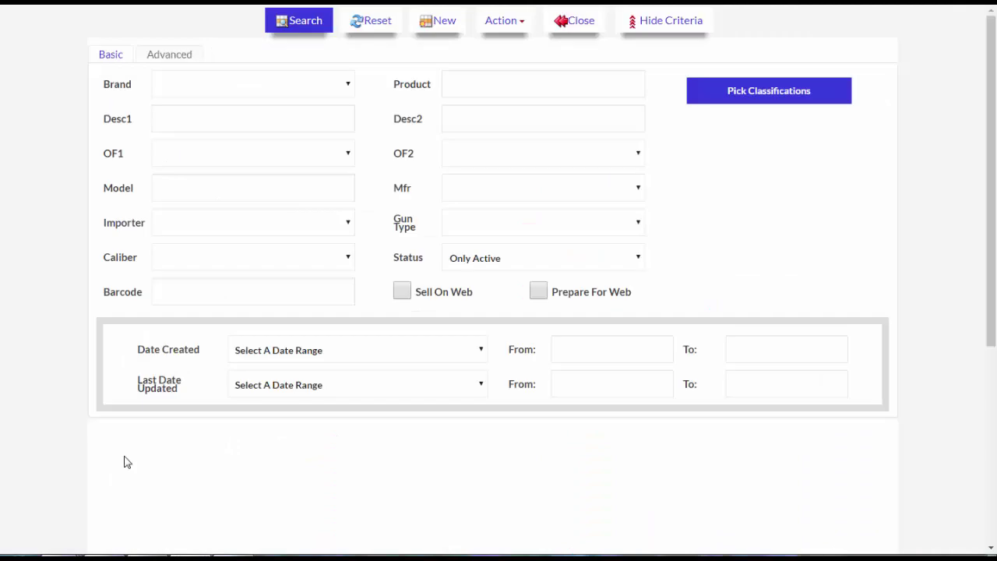
- Start a new product record with brand COLUMBIA
left_click(429, 24)
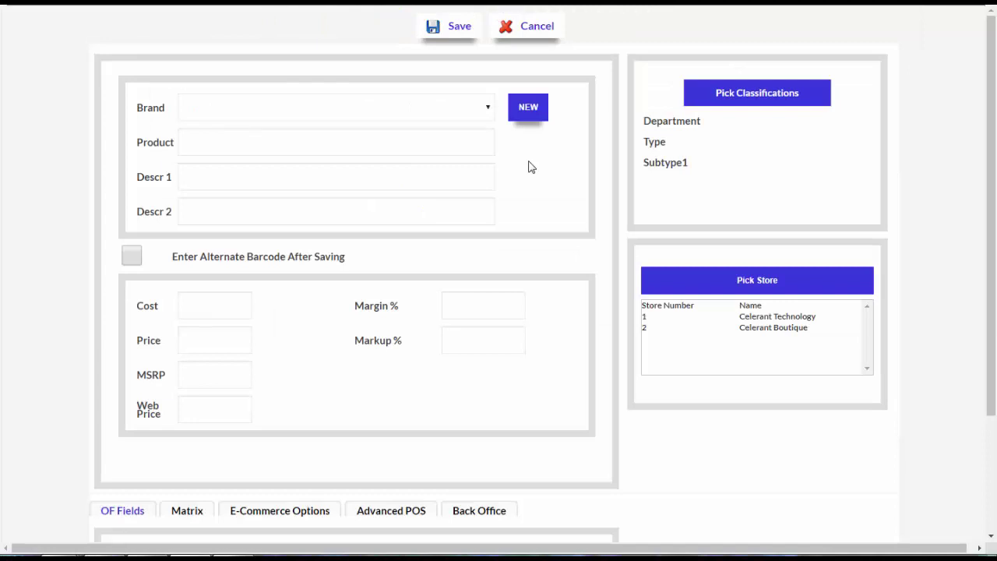
left_click(476, 115)
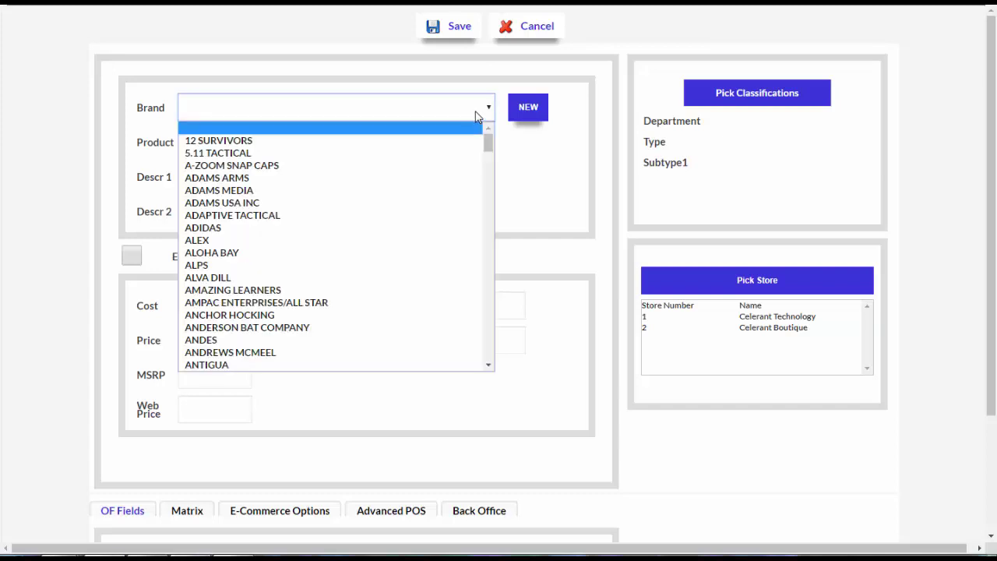
type("colu")
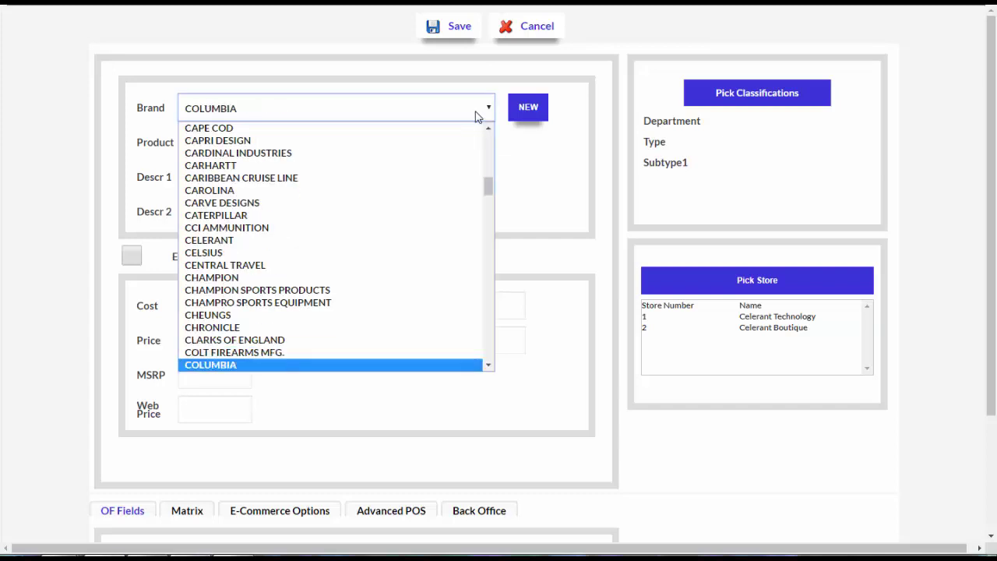
key("Return")
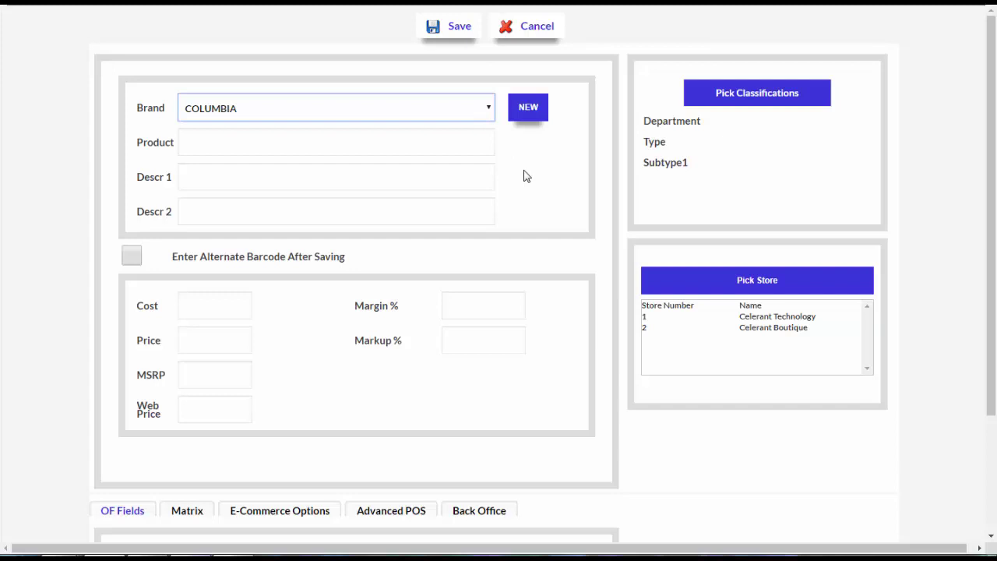
- Enter product number 1788661 and first description 'W HEAVENLY JACKET'
left_click(461, 147)
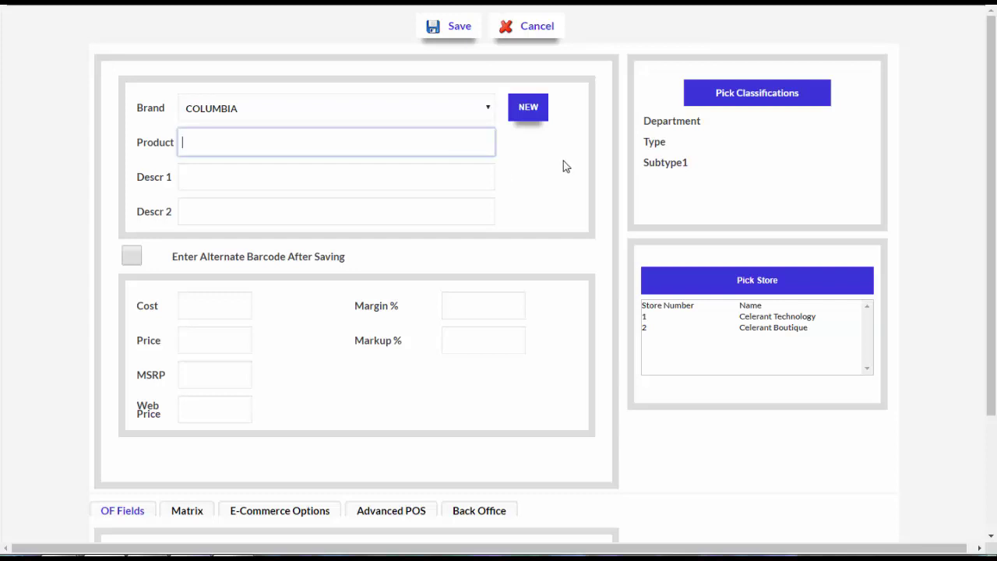
type("1788661")
left_click(533, 185)
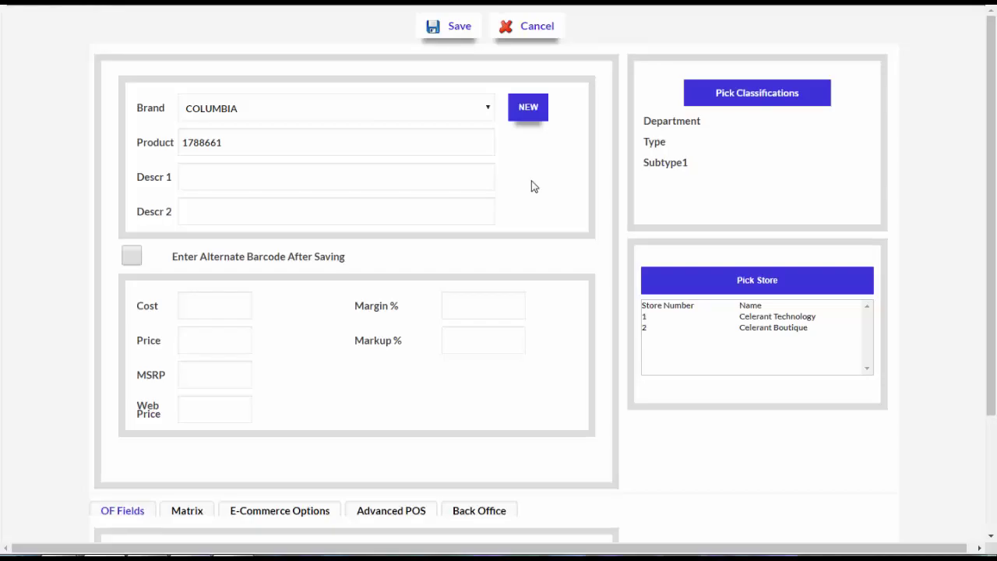
left_click(475, 178)
type("W HEAVENLY JACKET")
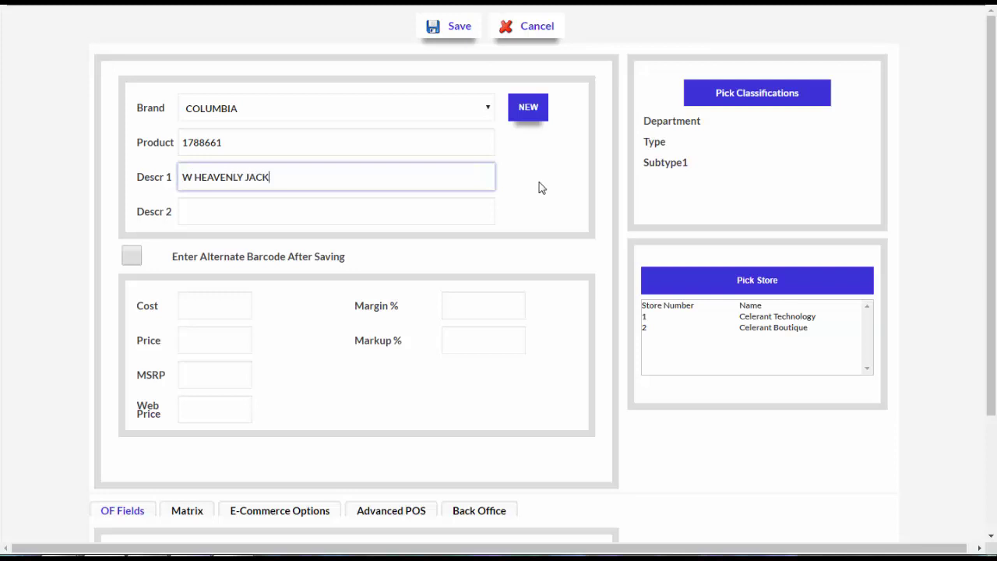
left_click(519, 221)
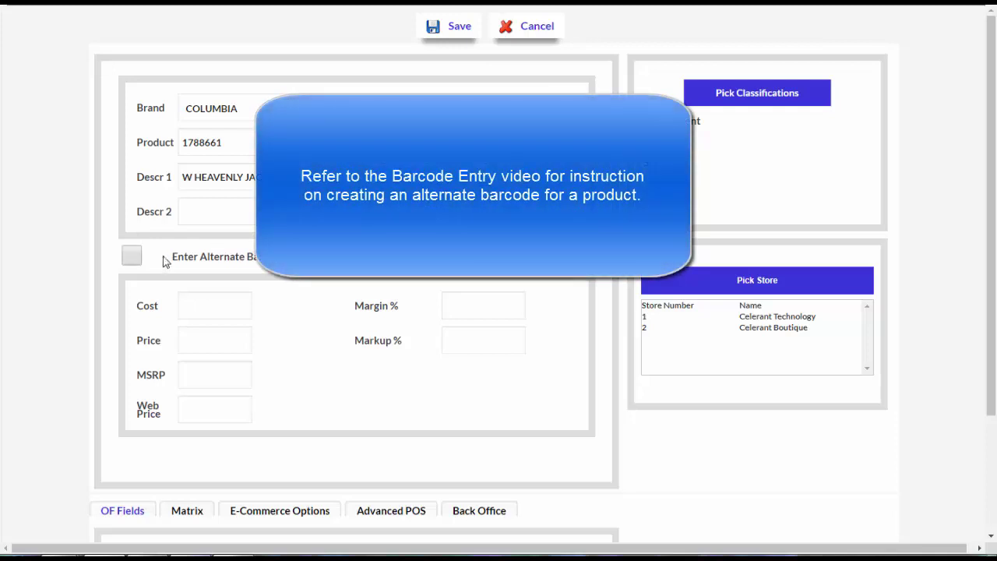
- Enable alternate barcode entry after saving and set cost 60.00 and price 110.00
left_click(132, 258)
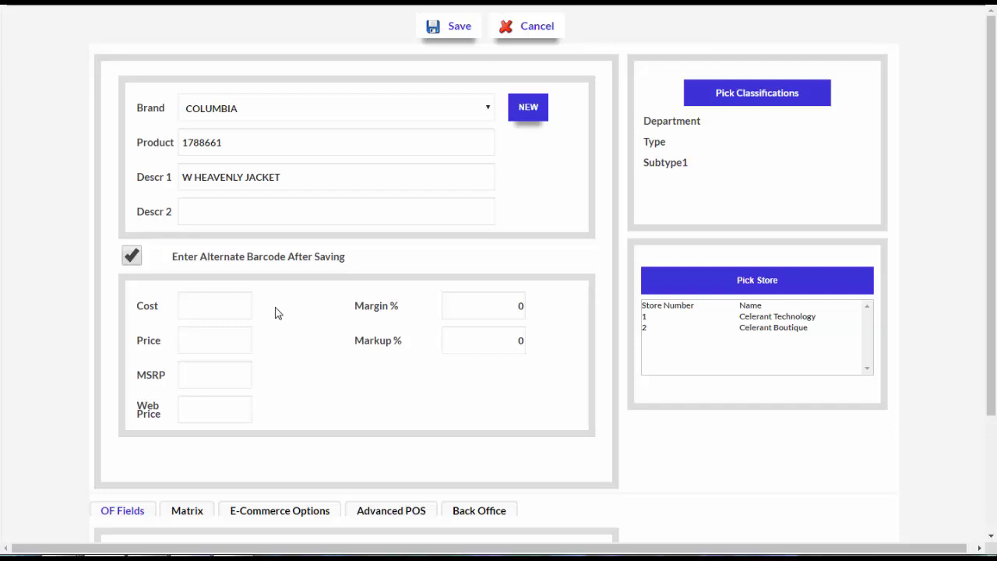
left_click(229, 308)
type("60.00")
key("Tab")
type("110.00")
key("Tab")
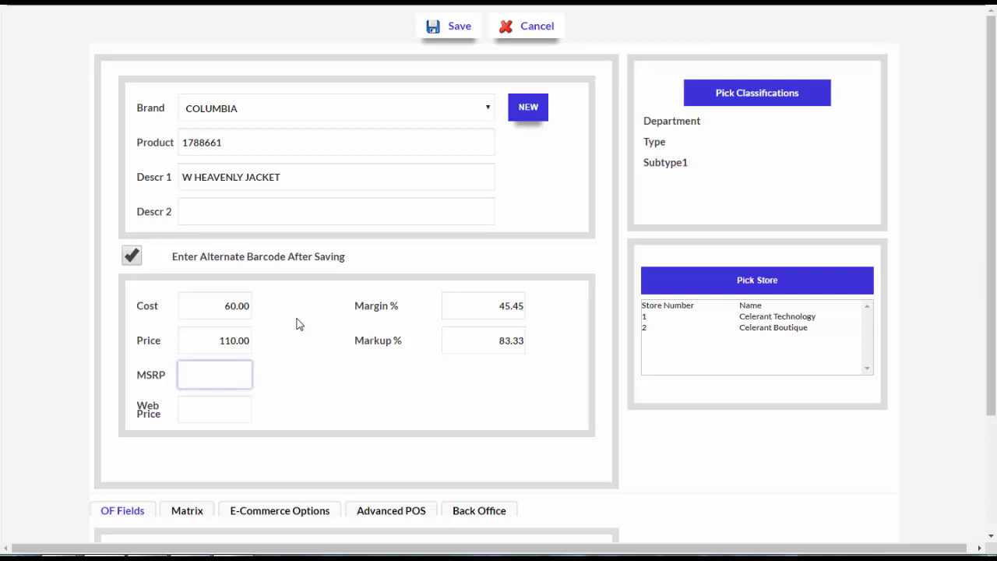
- Pick classification CLOTHING > OUTERWEAR > JACKETS for the product
left_click(758, 96)
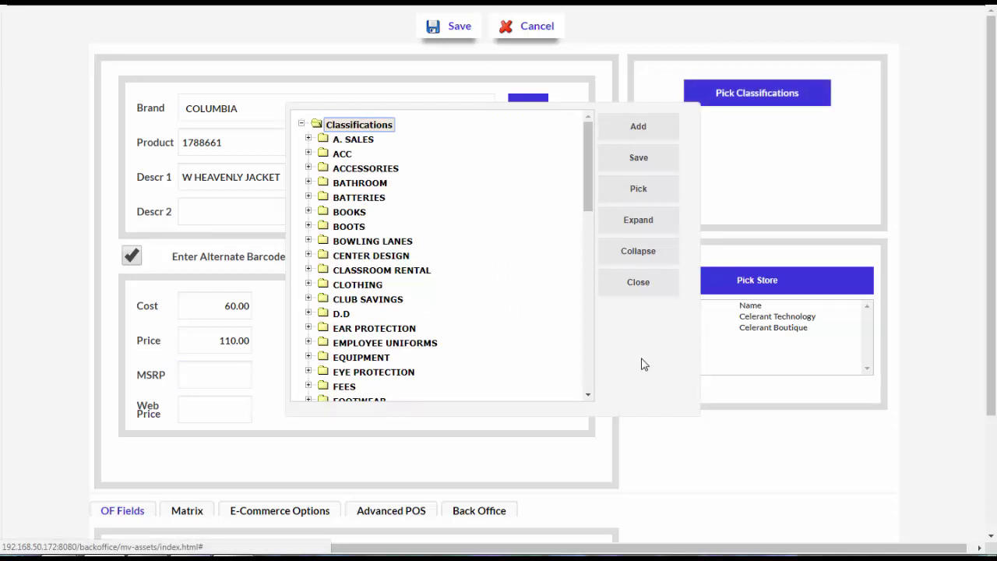
left_click(307, 286)
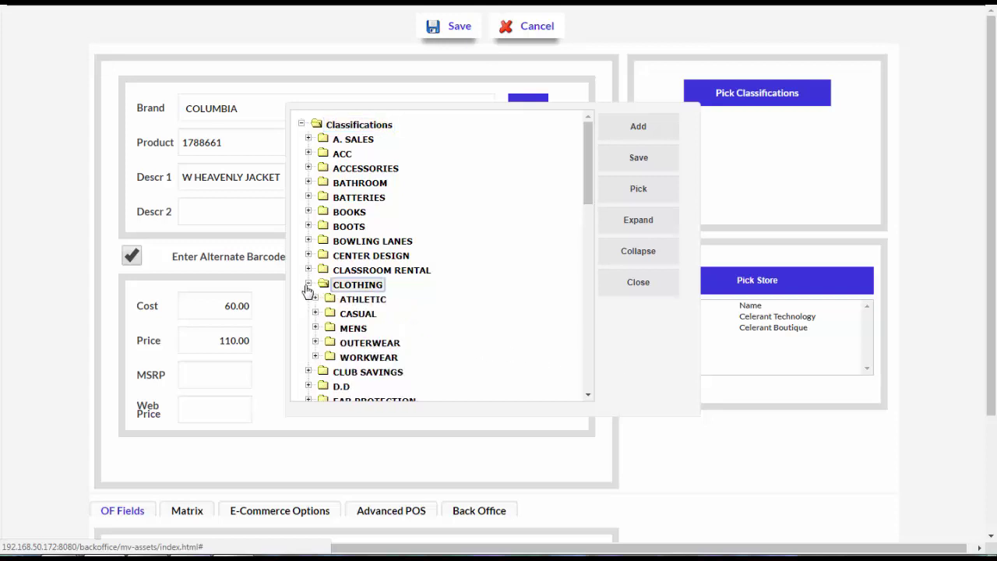
left_click(316, 344)
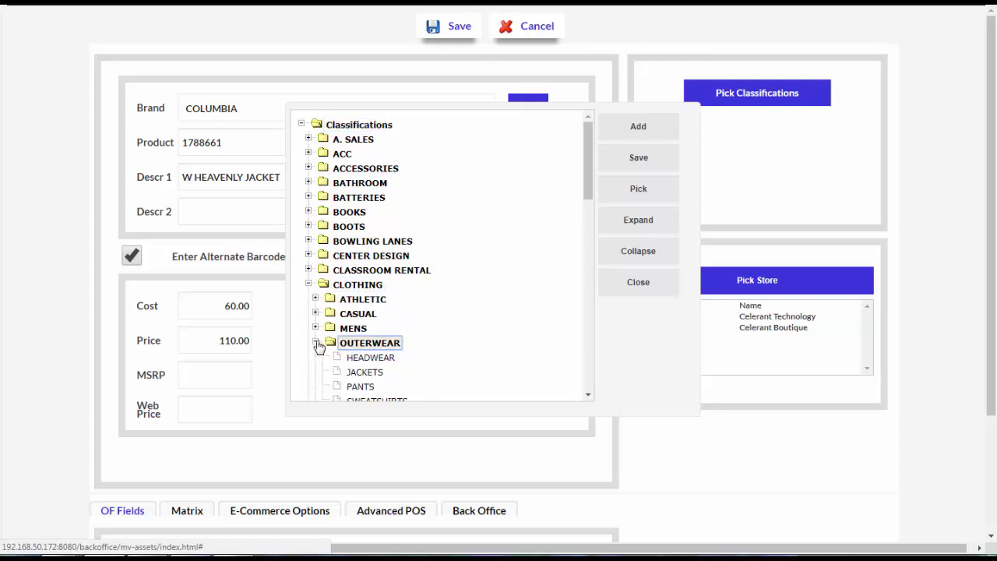
left_click(364, 372)
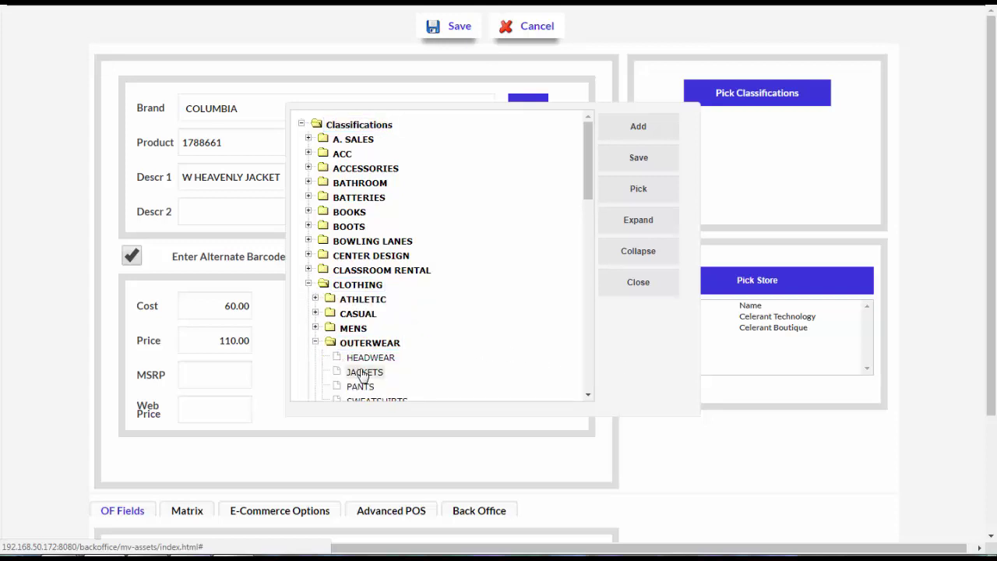
left_click(623, 192)
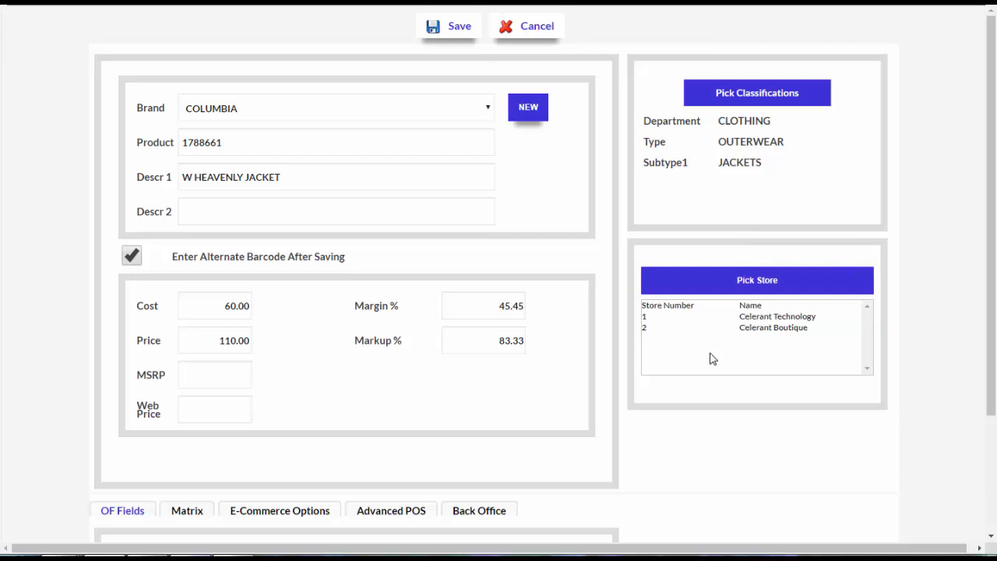
- Set OF1 to AUTUMN 2018 and show the Color/Width/Size matrix
scroll(701, 453, "down", 2)
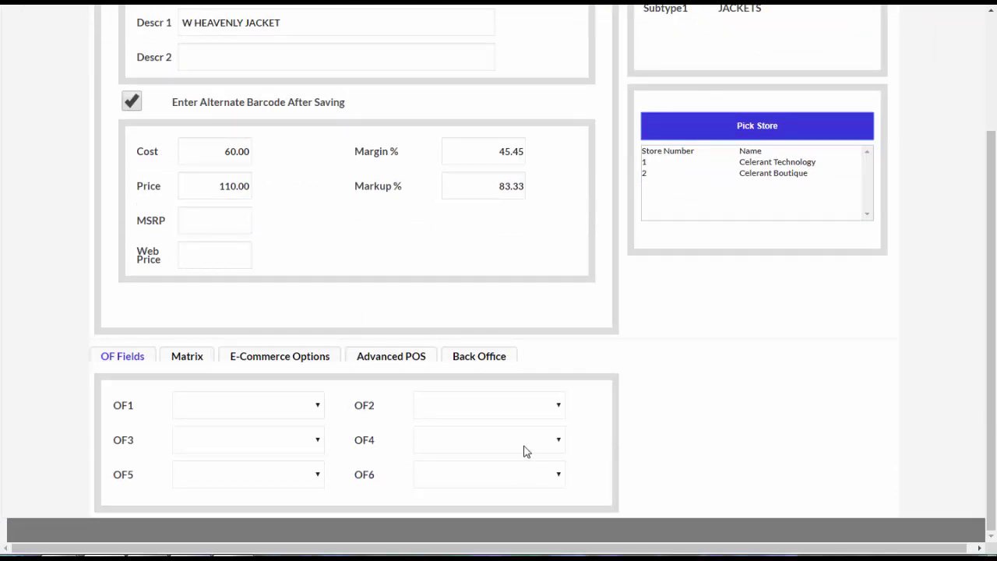
left_click(318, 408)
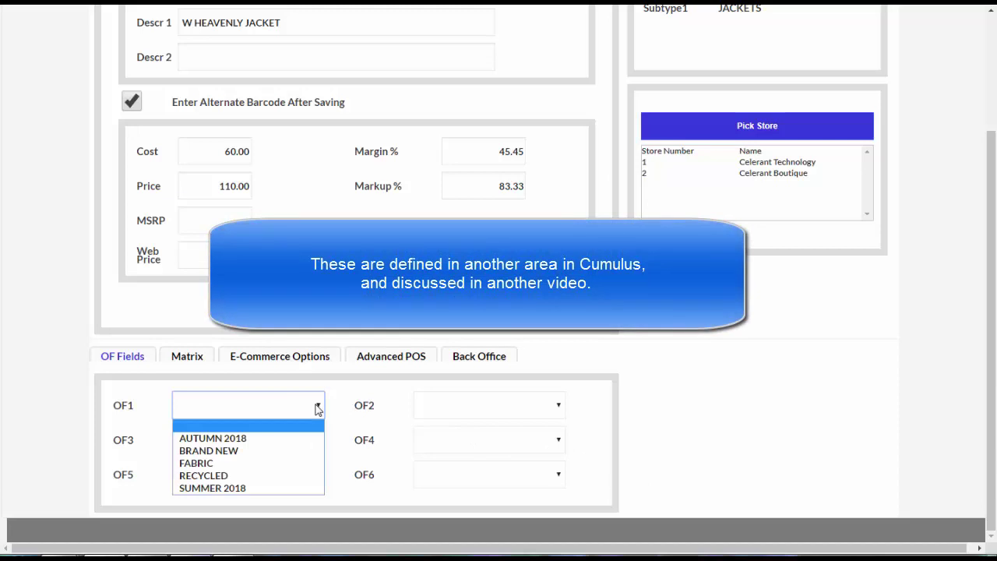
left_click(312, 439)
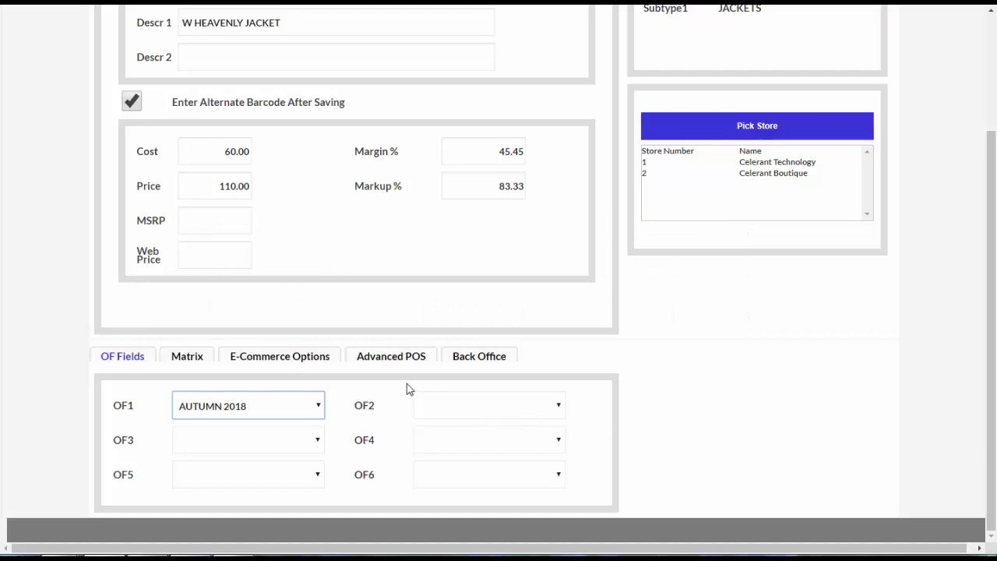
left_click(184, 359)
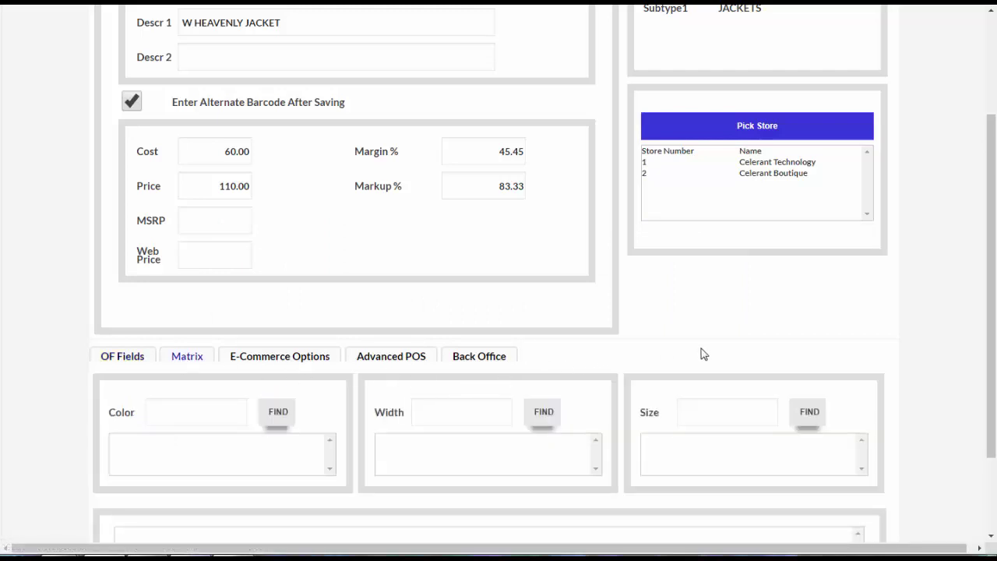
- Add colors BLACK and BLUE to the jacket's matrix
scroll(704, 351, "down", 3)
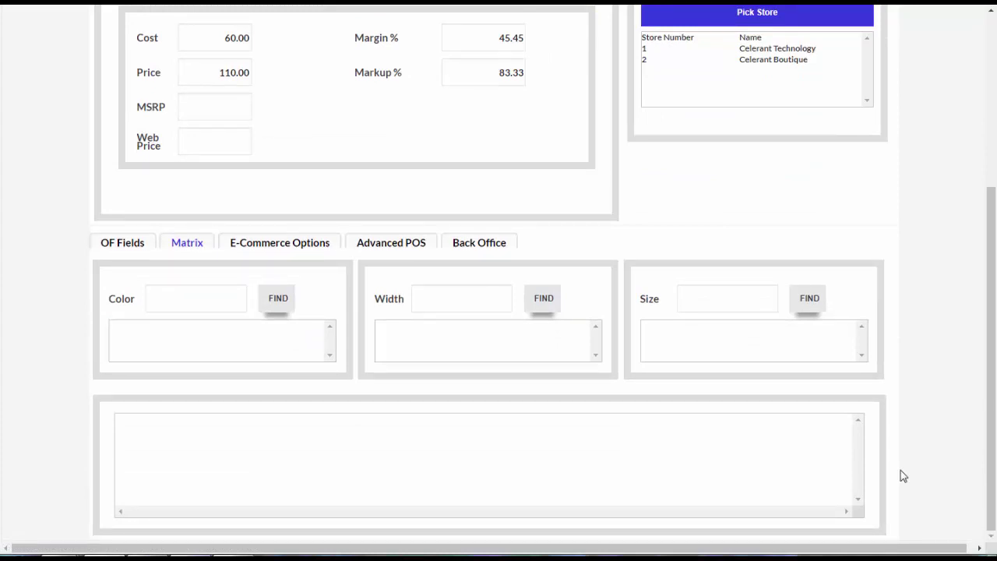
left_click(281, 306)
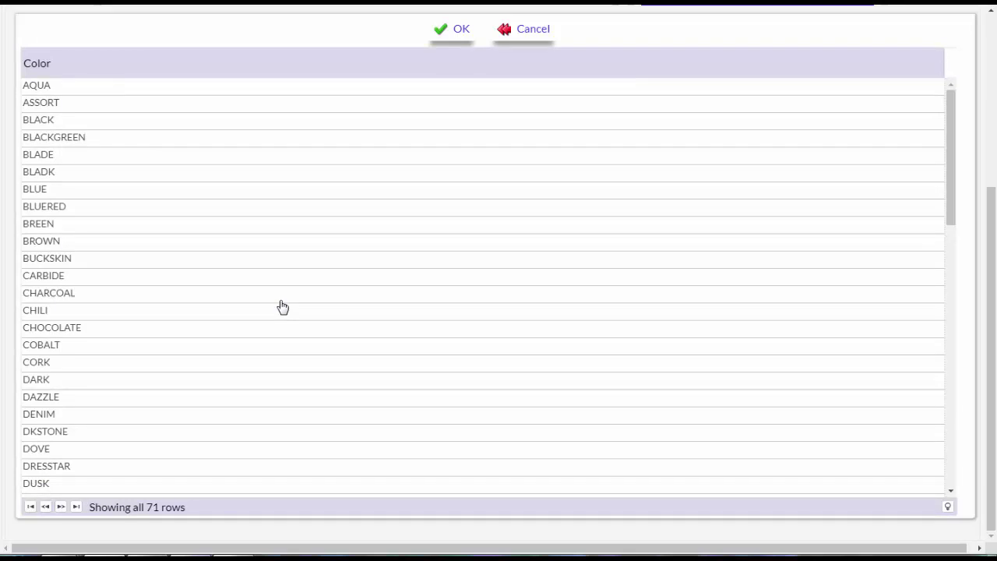
left_click(55, 122)
left_click(58, 190)
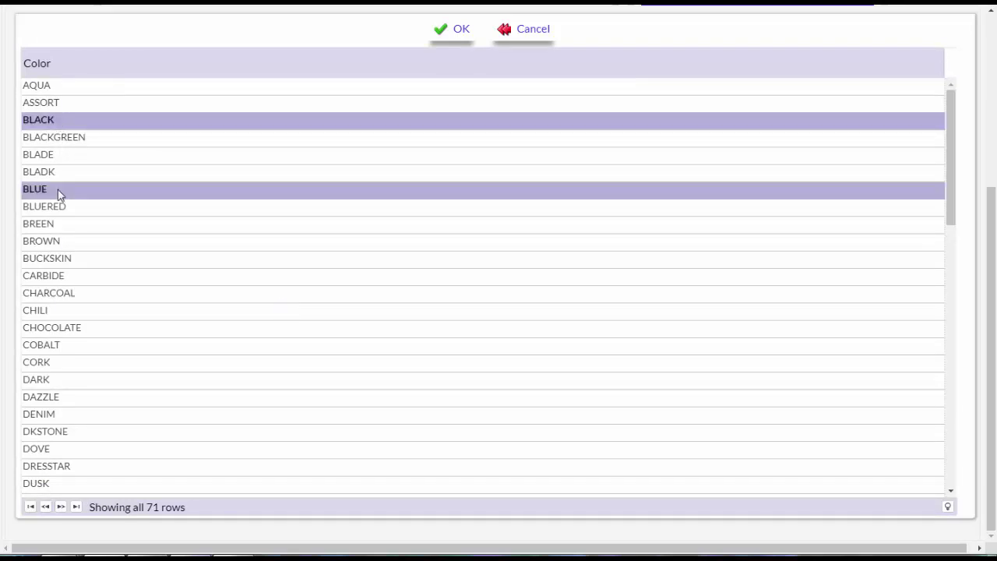
left_click(459, 35)
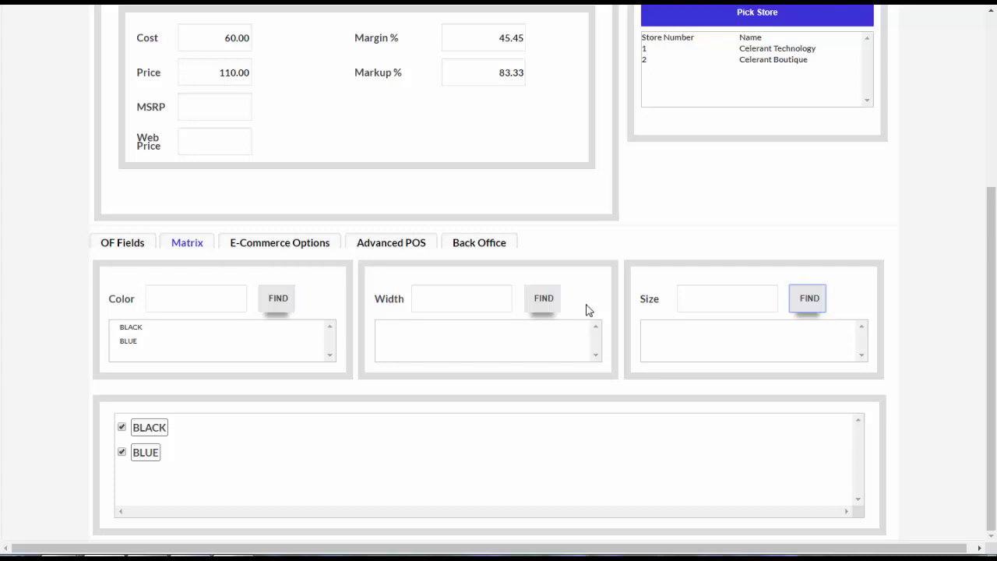
- Add widths PETITE and TALL to the jacket's matrix
left_click(552, 305)
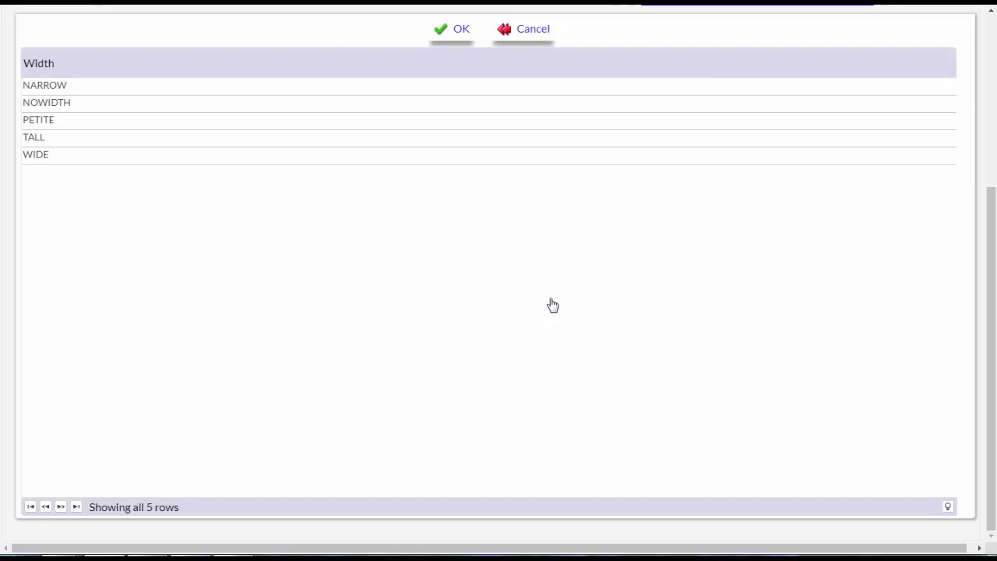
left_click(56, 121)
left_click(63, 137, "ctrl")
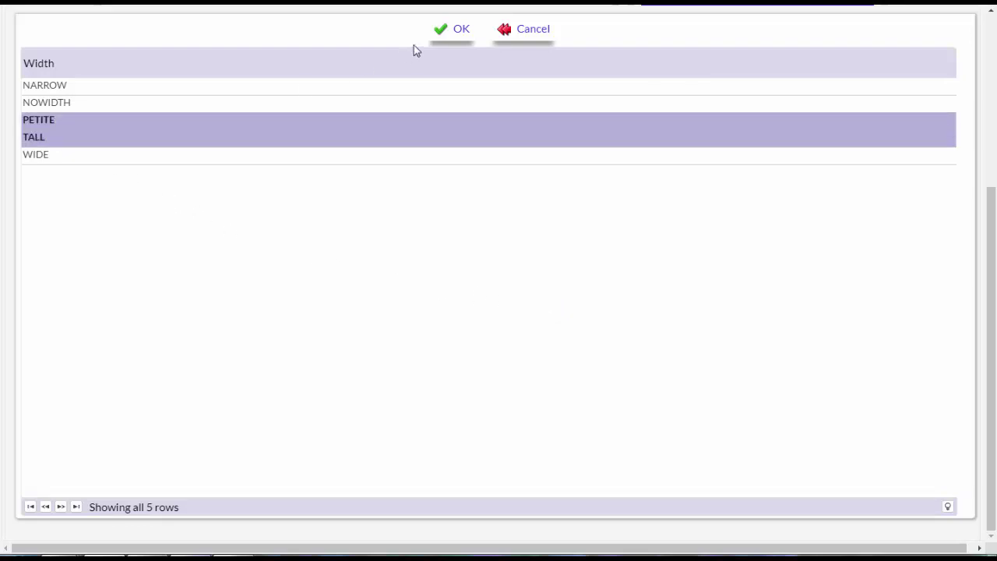
left_click(459, 29)
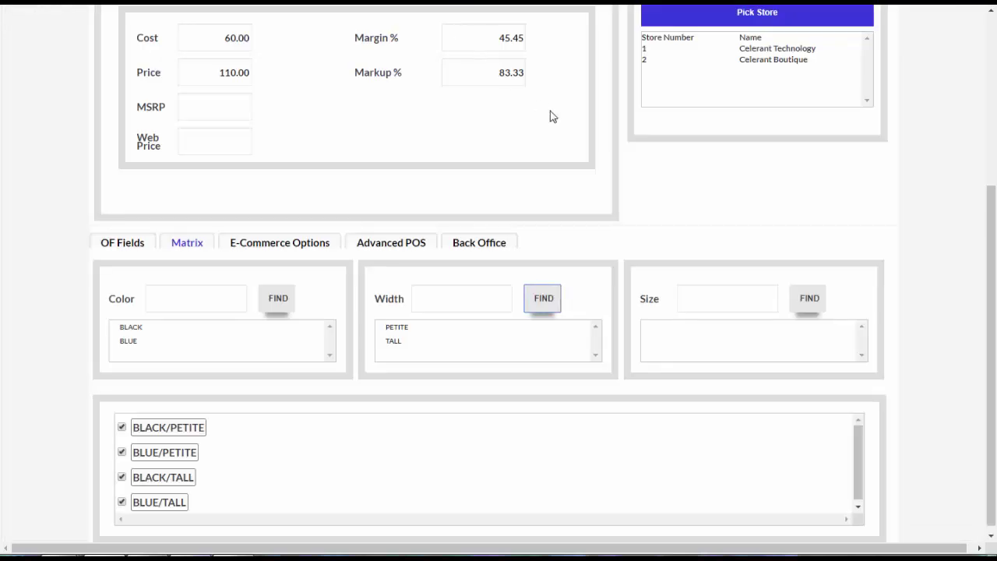
left_click(811, 296)
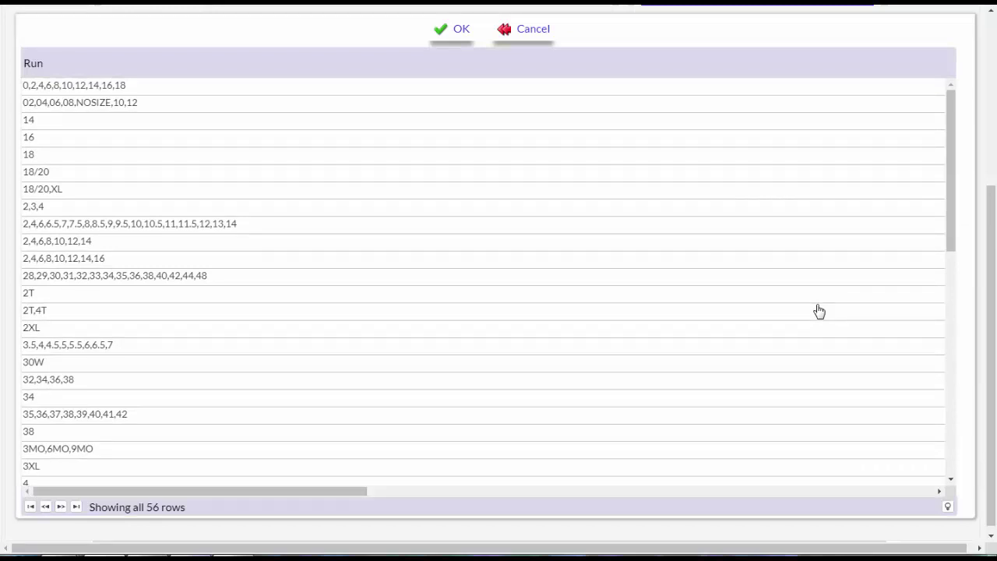
- Enter size run XS,S,M,L,XL and uncheck the BLUE/TALL combination
left_click(530, 33)
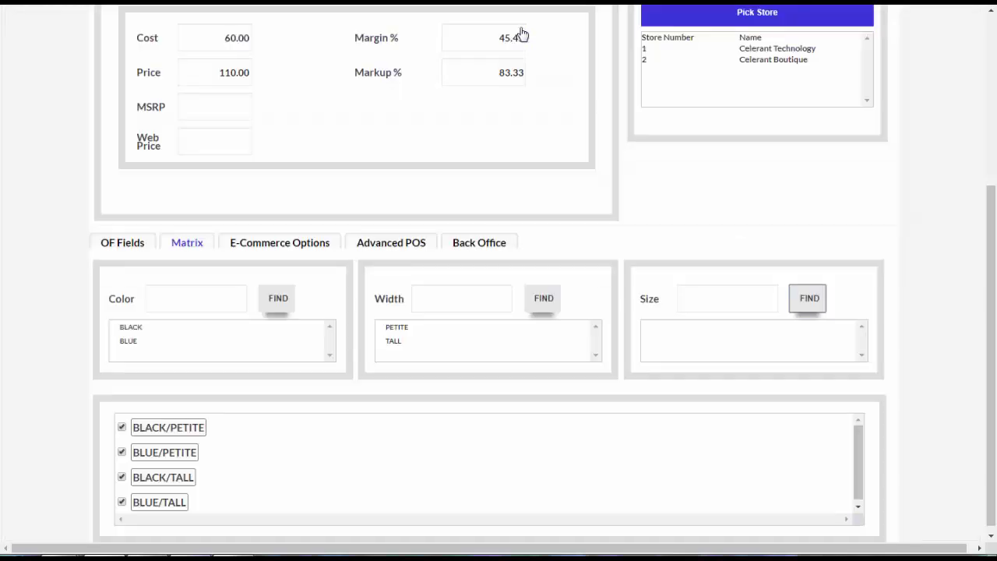
left_click(708, 303)
type("xs")
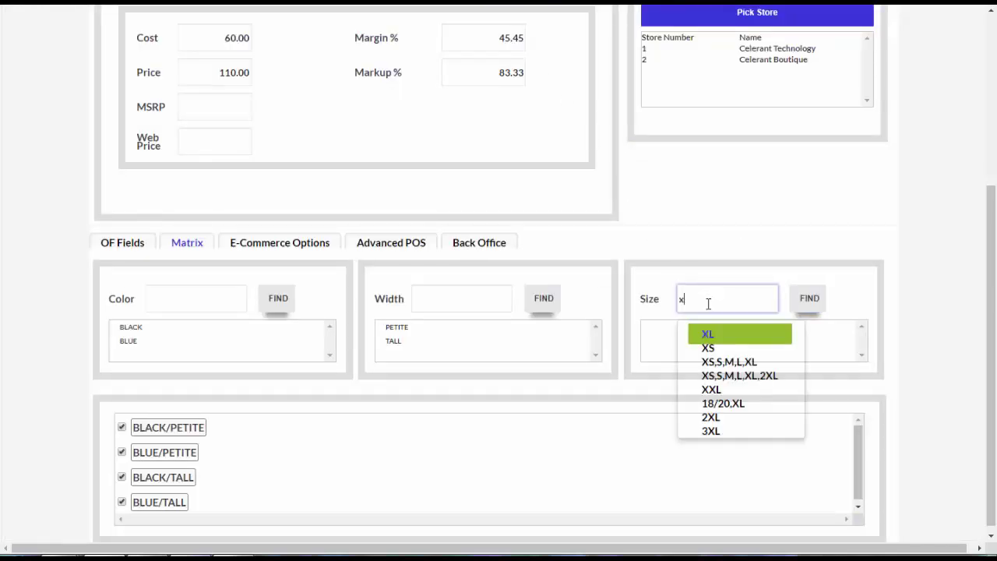
left_click(726, 351)
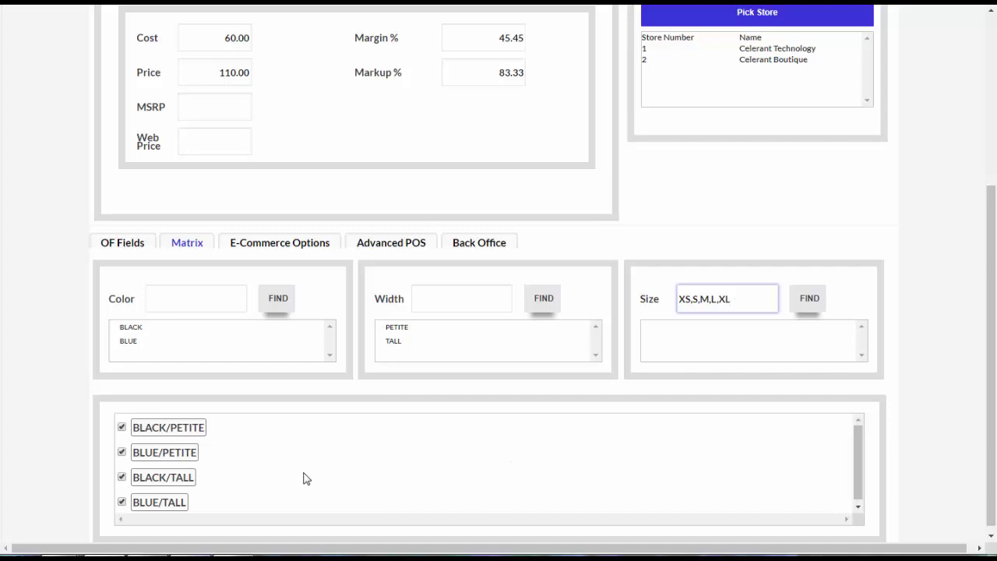
left_click(123, 508)
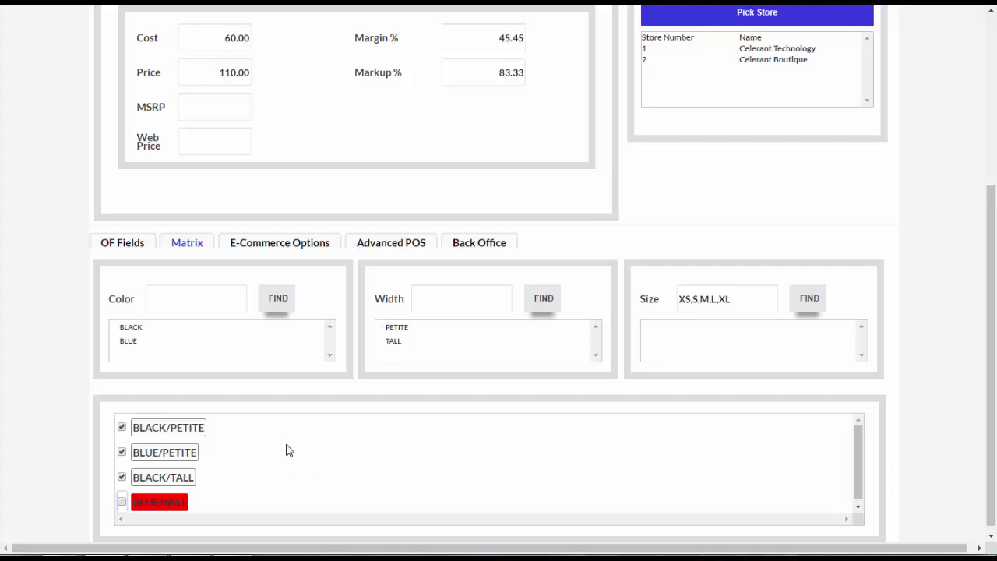
- Show the jacket's E-Commerce Options with web-selling and shipping fields
left_click(278, 247)
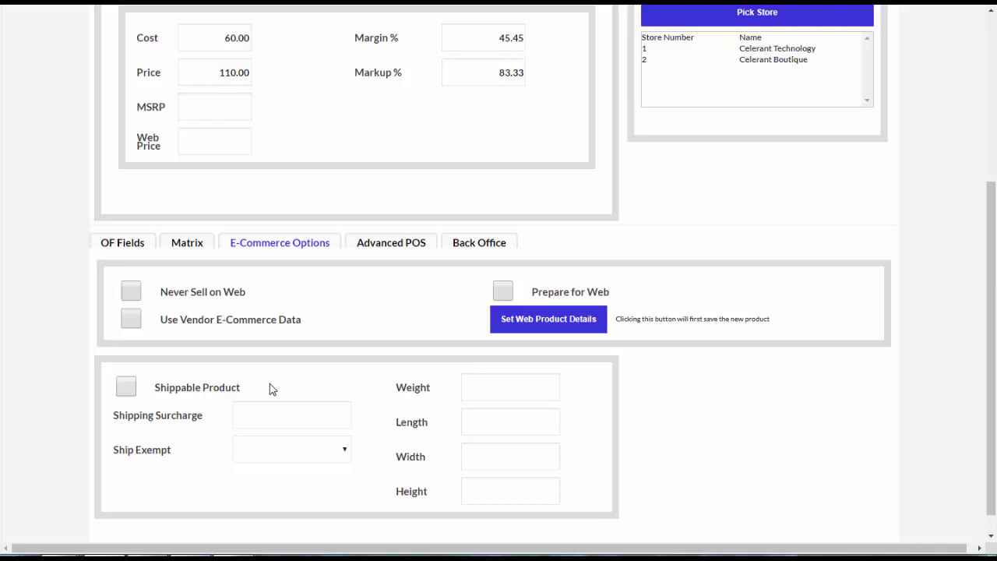
- Show the Advanced POS settings for on-hand tracking and age/time restrictions
left_click(382, 246)
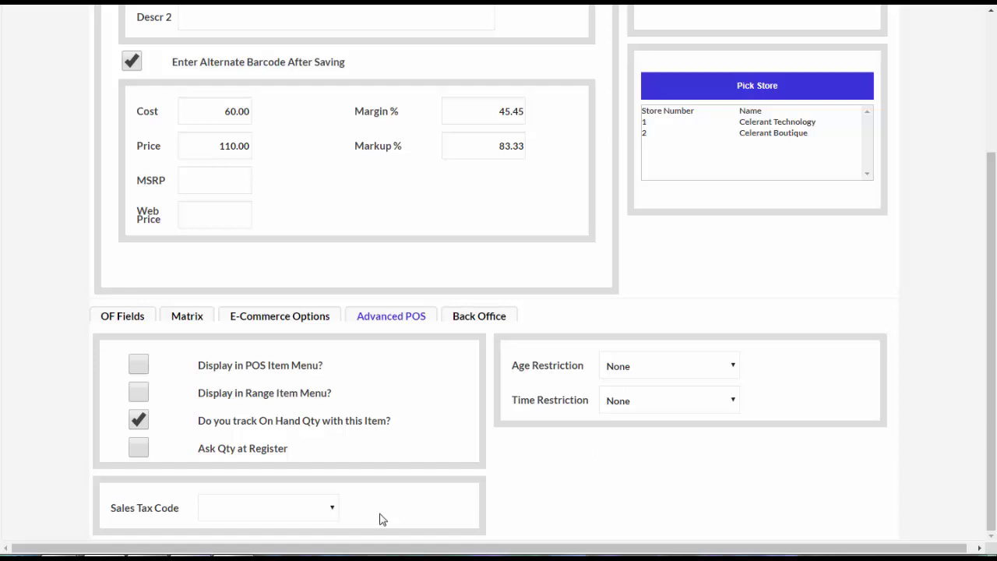
- Review the Back Office settings, including buying club, firearm fields and tag format
left_click(468, 317)
scroll(478, 325, "down", 1)
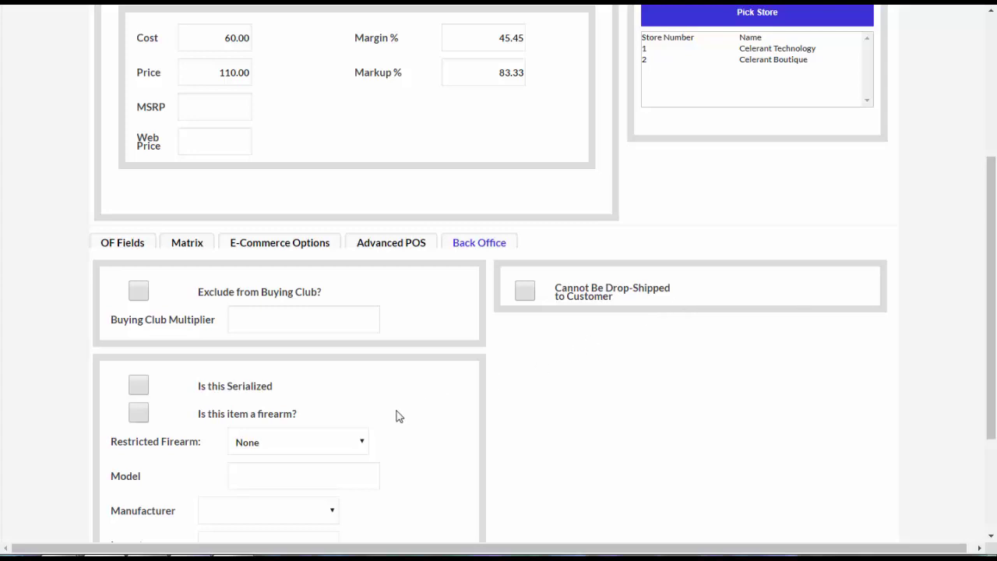
scroll(396, 416, "down", 2)
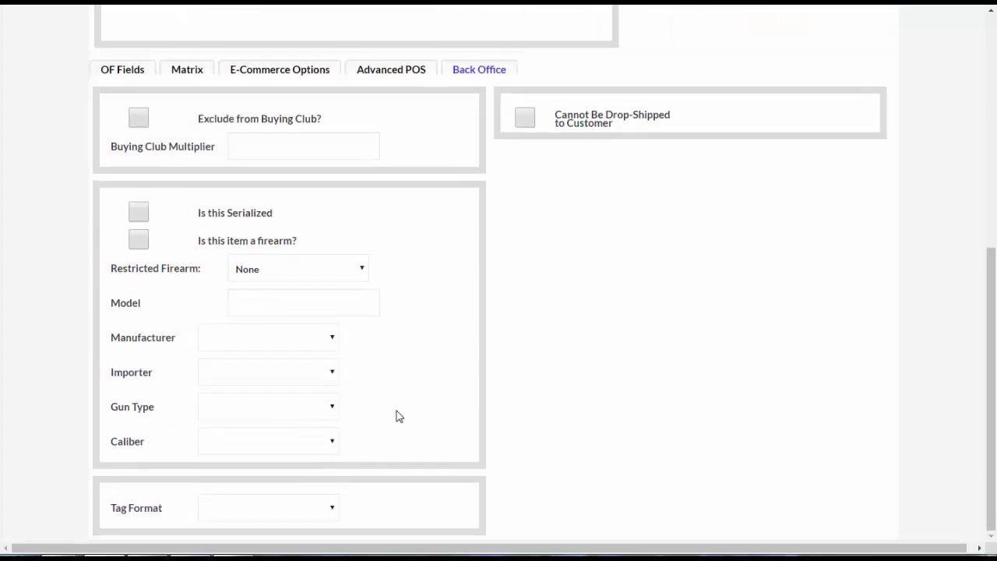